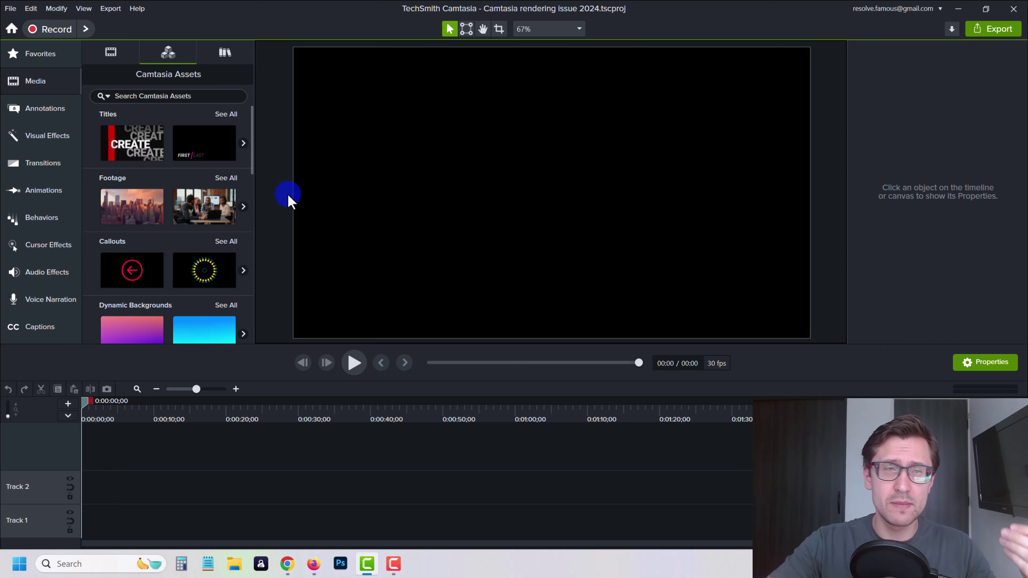
# Step: Attempt to export the project to a video file and dismiss the no-media warning
pyautogui.click(110, 8)
pyautogui.click(128, 24)
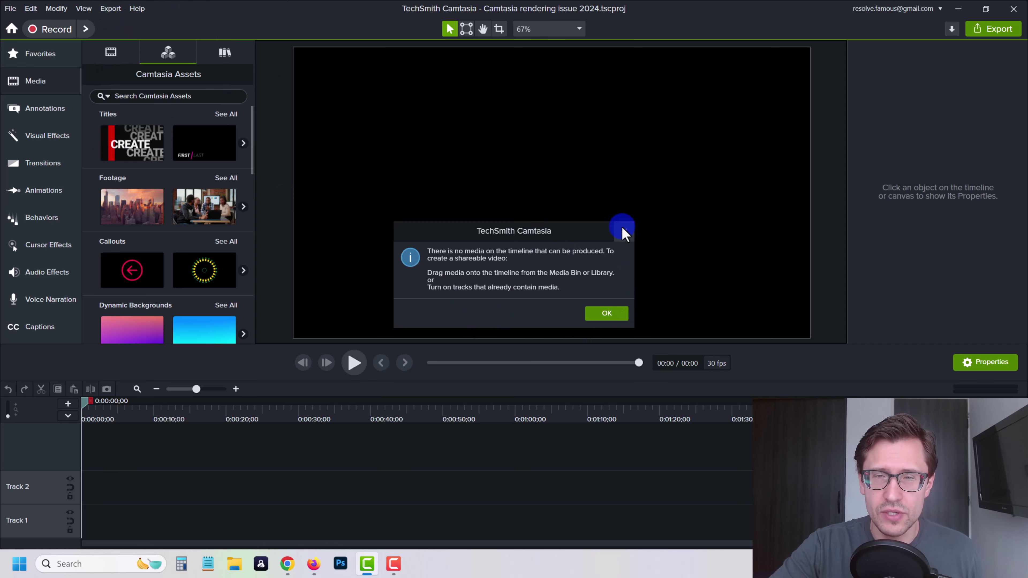
pyautogui.click(622, 229)
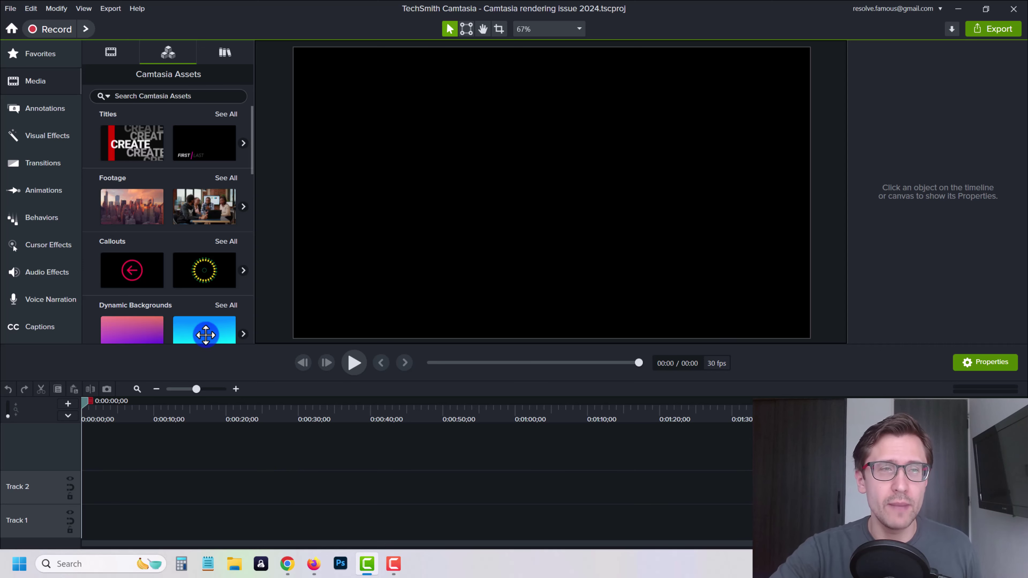
# Step: Open Project, go up to the Kartra folder, and enter the SP + TY Page Part 2 folder
pyautogui.click(9, 8)
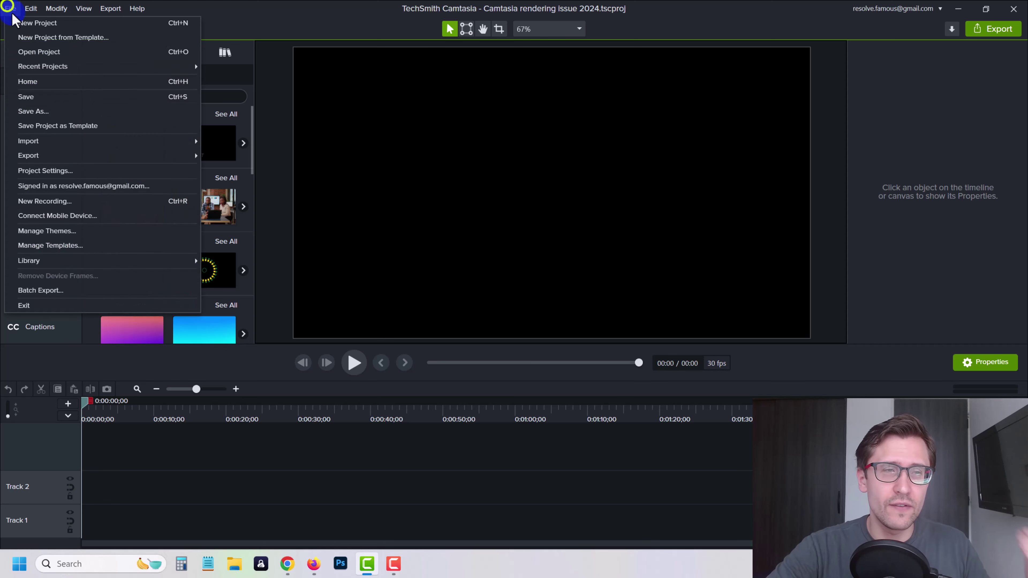
pyautogui.click(37, 53)
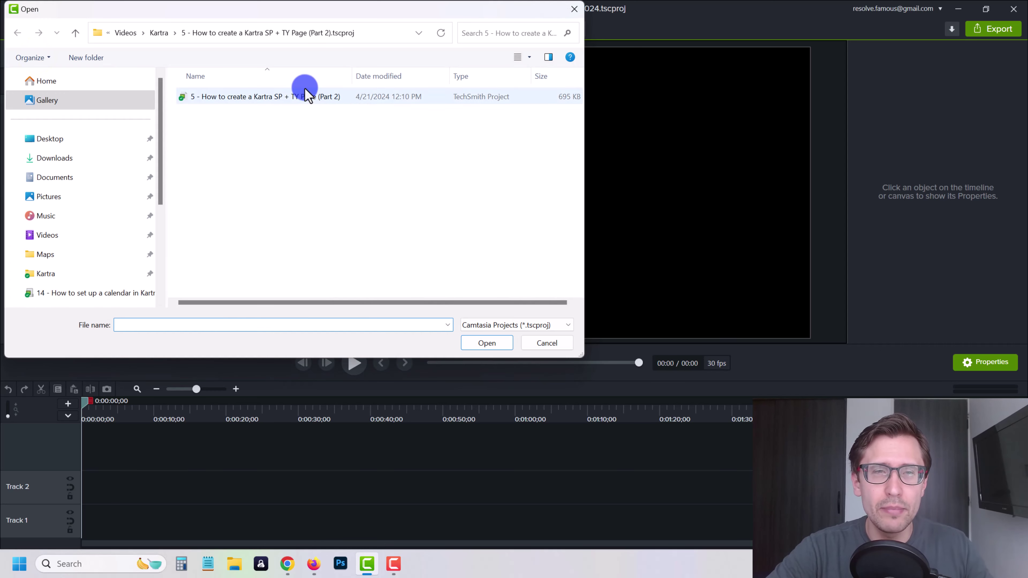
pyautogui.click(160, 32)
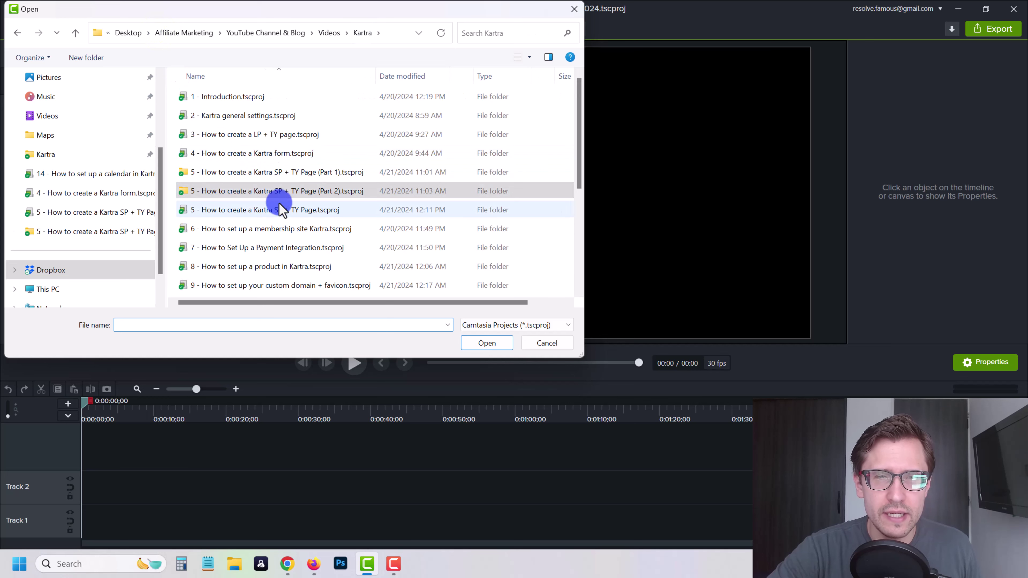
pyautogui.click(239, 211)
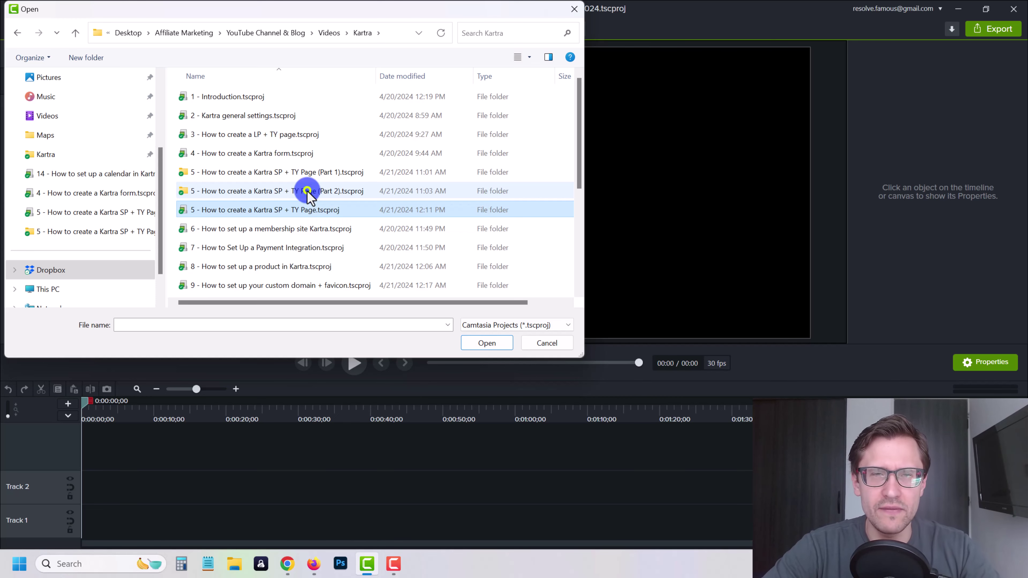
pyautogui.doubleClick(307, 192)
# Step: Open the Part 2 .tscproj and scrub the playhead from about 6:08 toward 14:50
pyautogui.doubleClick(244, 96)
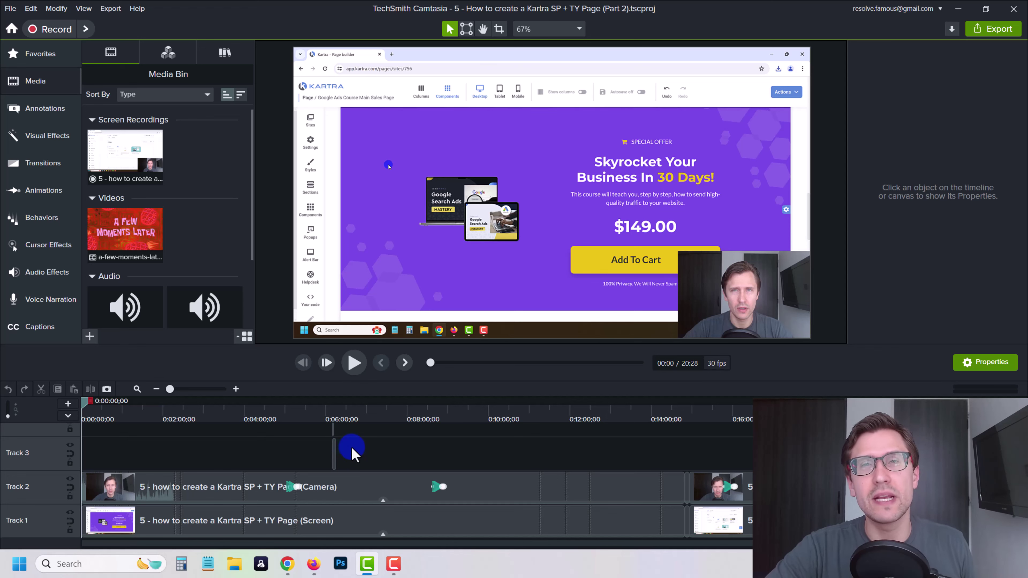
pyautogui.click(330, 403)
pyautogui.moveTo(330, 404); pyautogui.dragTo(333, 406)
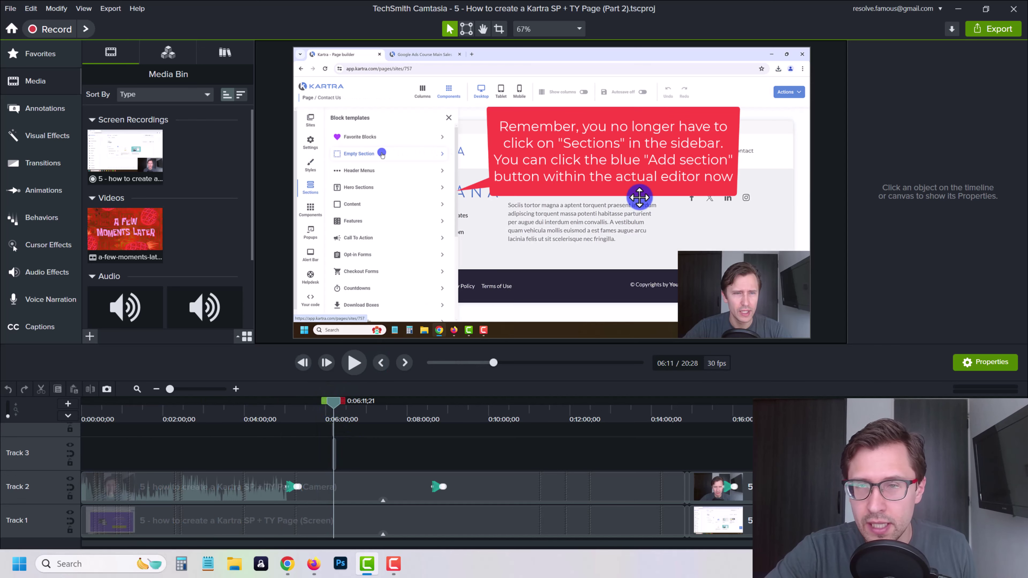
pyautogui.click(332, 413)
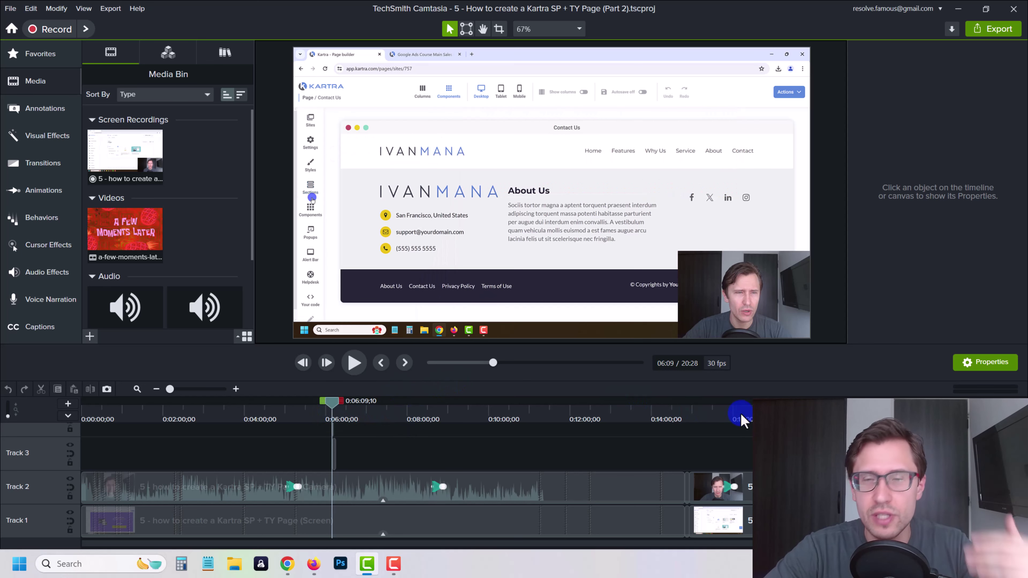
pyautogui.moveTo(741, 413)
pyautogui.mouseDown()
pyautogui.moveTo(475, 407)
pyautogui.moveTo(900, 399)
pyautogui.moveTo(707, 425)
pyautogui.moveTo(614, 421)
pyautogui.moveTo(682, 420)
pyautogui.mouseUp()
pyautogui.click(900, 399)
# Step: Zoom the timeline in at 14:50 and select the two clips with 10.04x Clip Speed
pyautogui.click(709, 470)
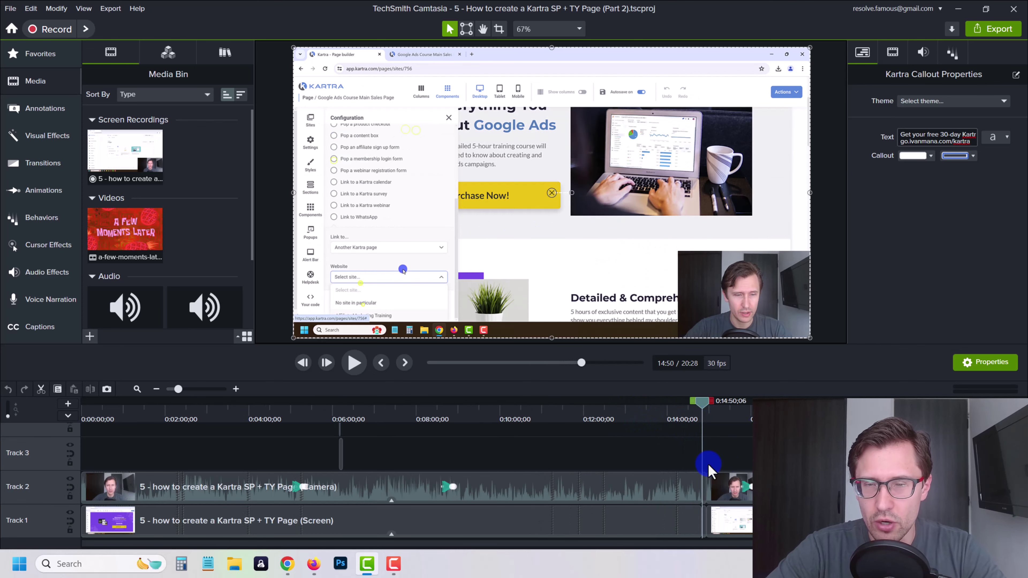
pyautogui.scroll(3, 711, 469)
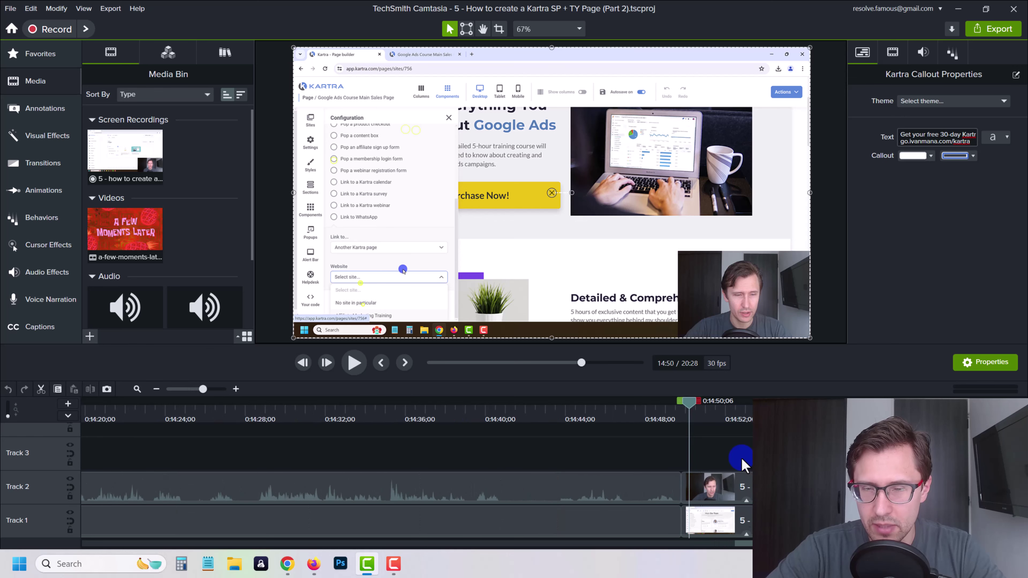
pyautogui.moveTo(743, 543); pyautogui.dragTo(744, 545)
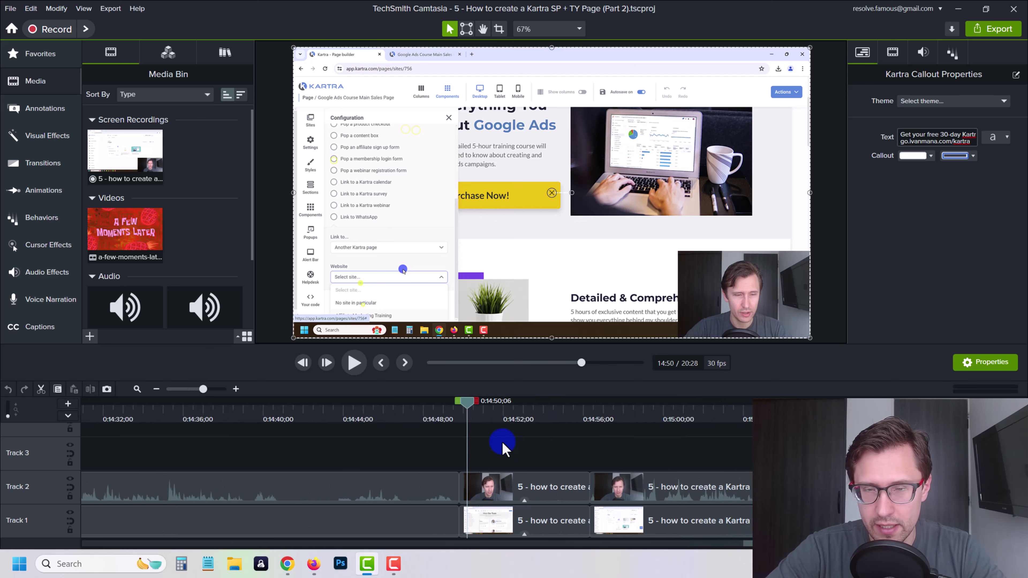
pyautogui.moveTo(510, 453); pyautogui.dragTo(524, 518)
pyautogui.click(467, 405)
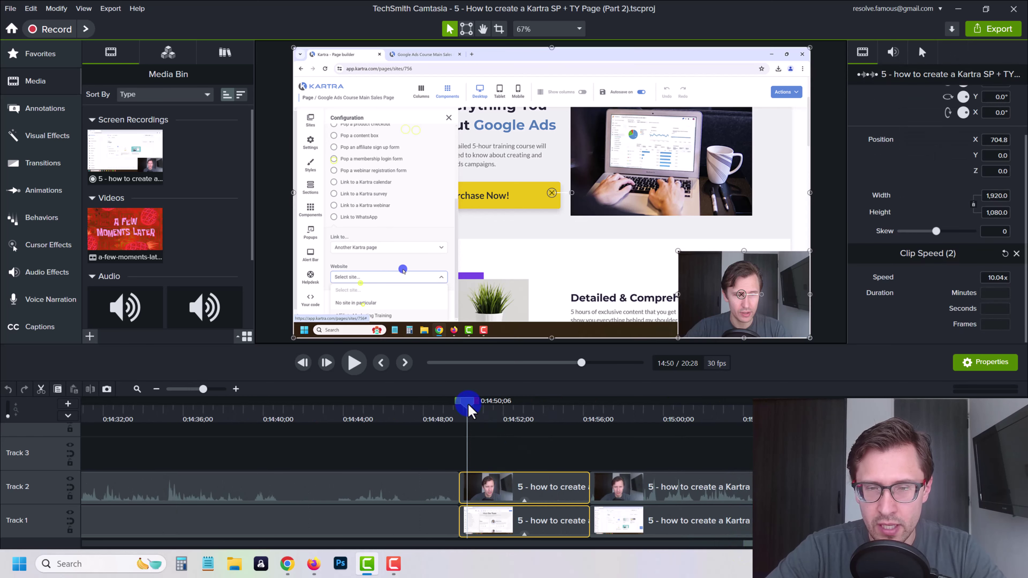
# Step: Scrub through the sped-up section between 14:49 and 14:55, then play it back
pyautogui.moveTo(470, 410)
pyautogui.mouseDown()
pyautogui.moveTo(507, 419)
pyautogui.moveTo(479, 406)
pyautogui.moveTo(451, 417)
pyautogui.mouseUp()
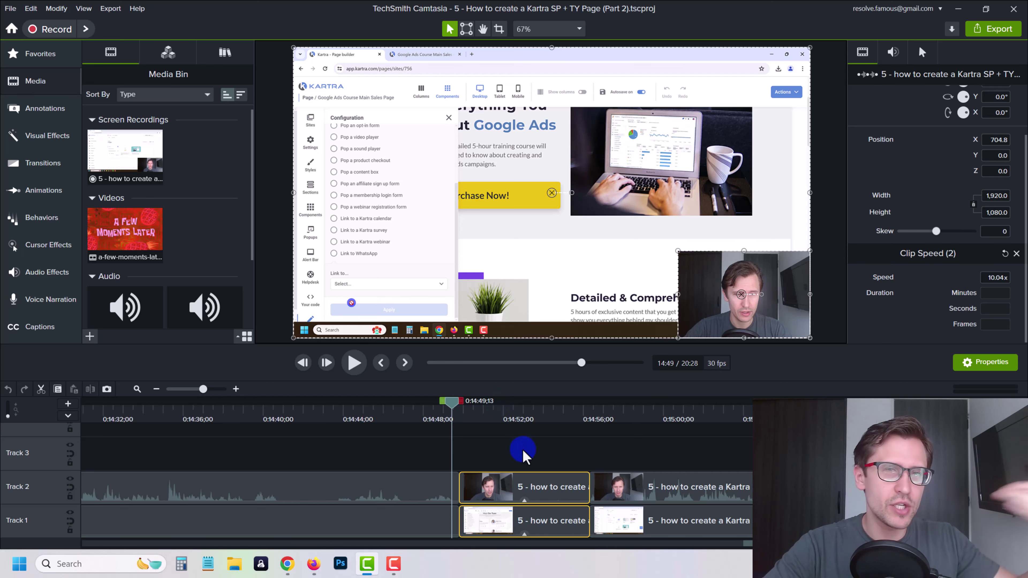
pyautogui.moveTo(448, 400); pyautogui.dragTo(515, 427)
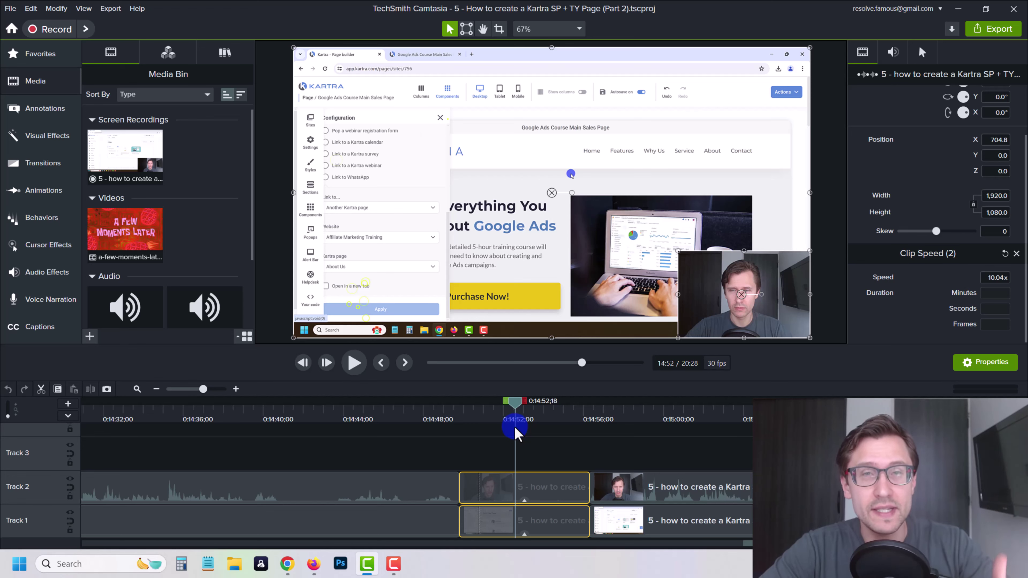
pyautogui.moveTo(518, 435); pyautogui.dragTo(452, 433)
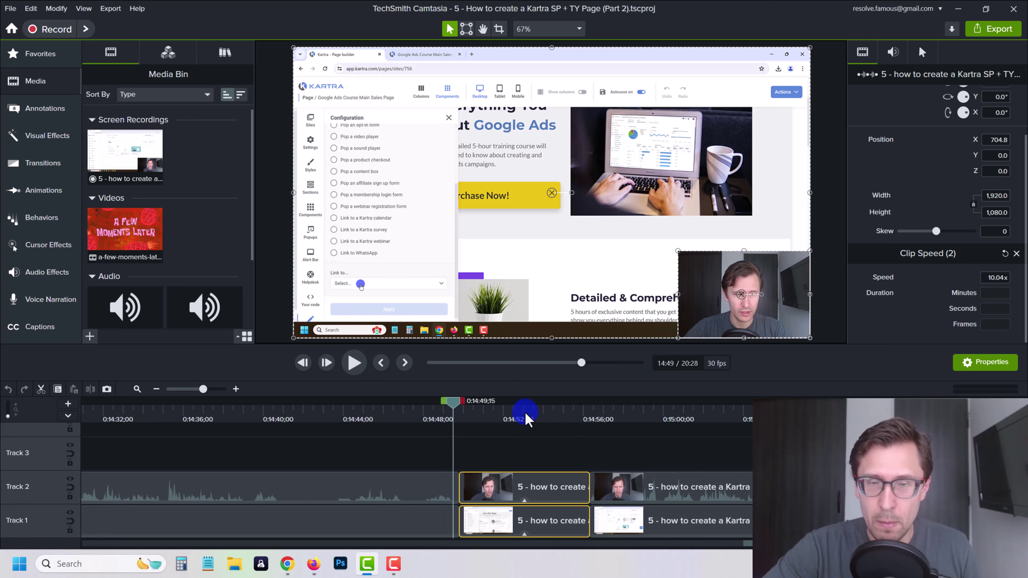
pyautogui.click(493, 416)
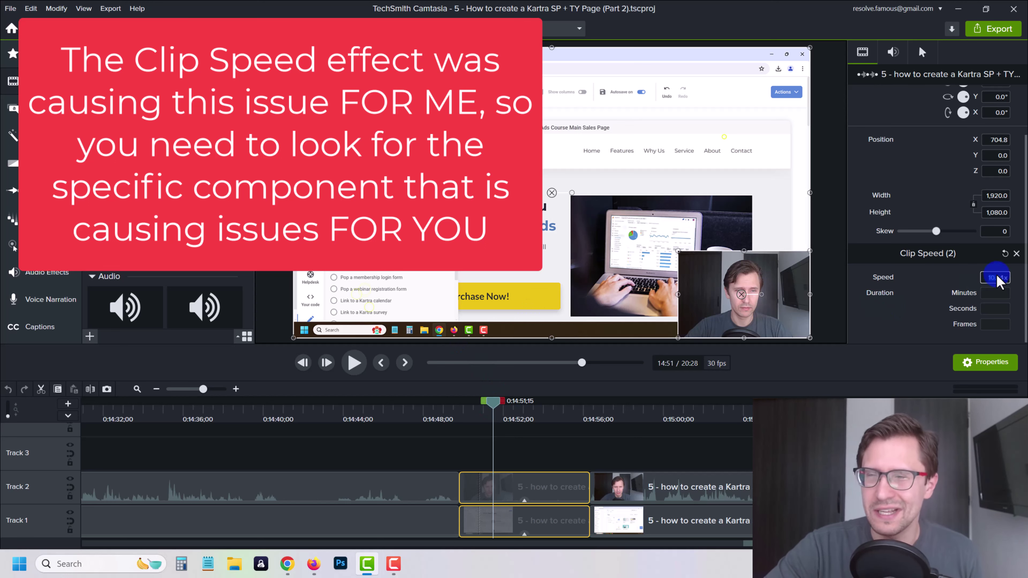
pyautogui.click(582, 425)
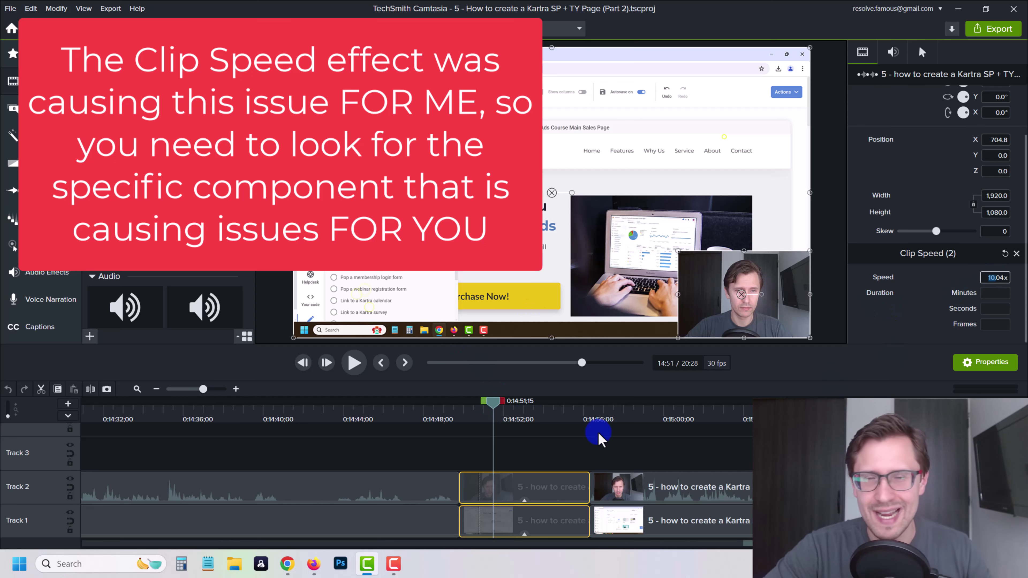
pyautogui.moveTo(492, 401); pyautogui.dragTo(441, 434)
pyautogui.click(357, 363)
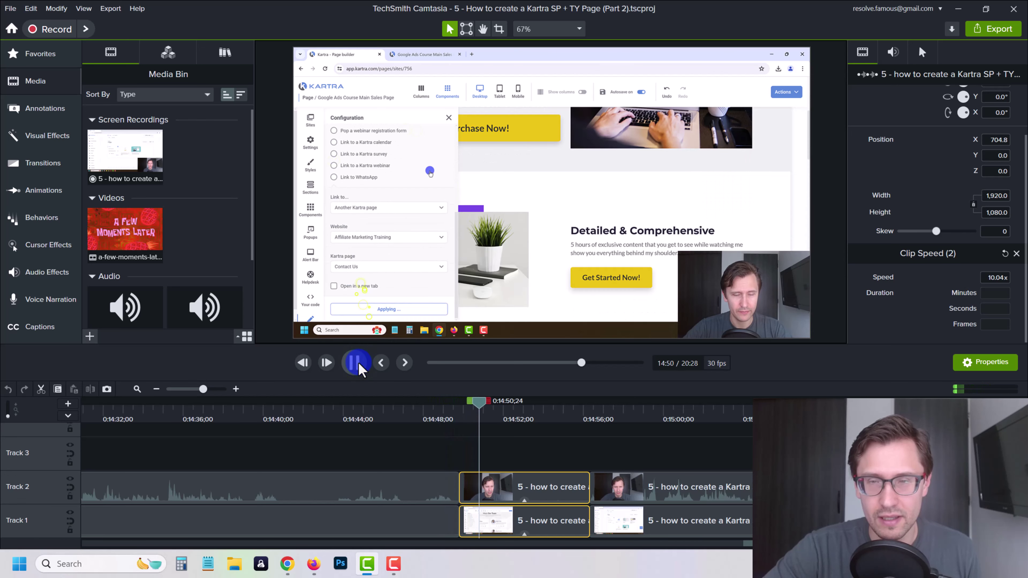
pyautogui.click(491, 416)
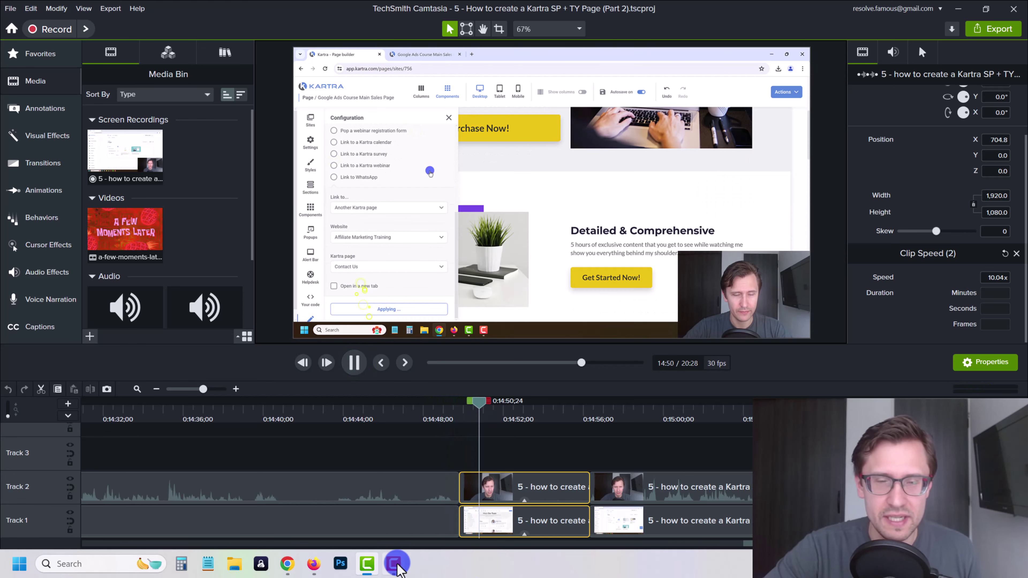
# Step: Stop playback and reopen '5 - How to create a Kartra SP + TY Page' from recent projects
pyautogui.click(356, 519)
pyautogui.rightClick(367, 564)
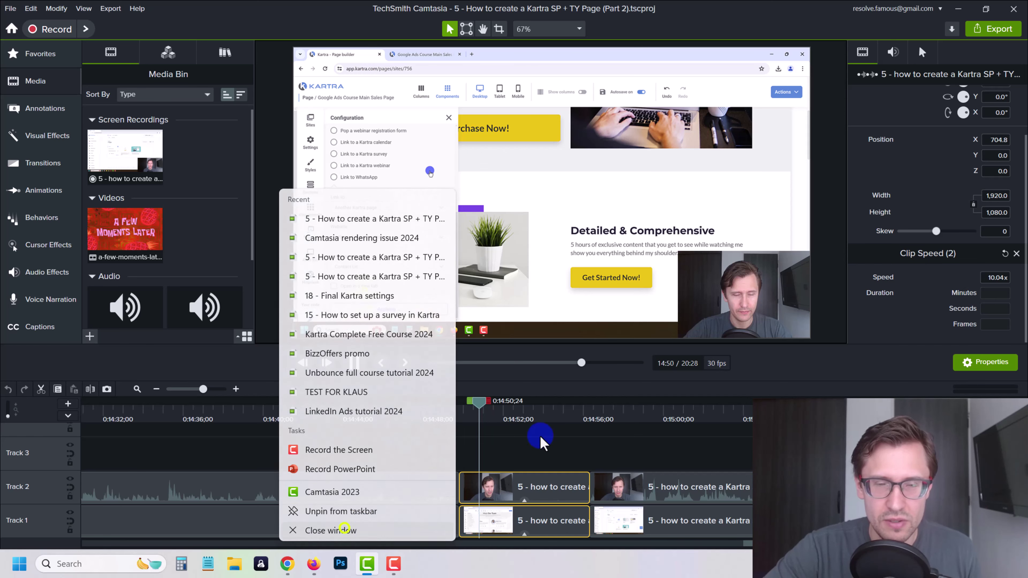
pyautogui.click(356, 259)
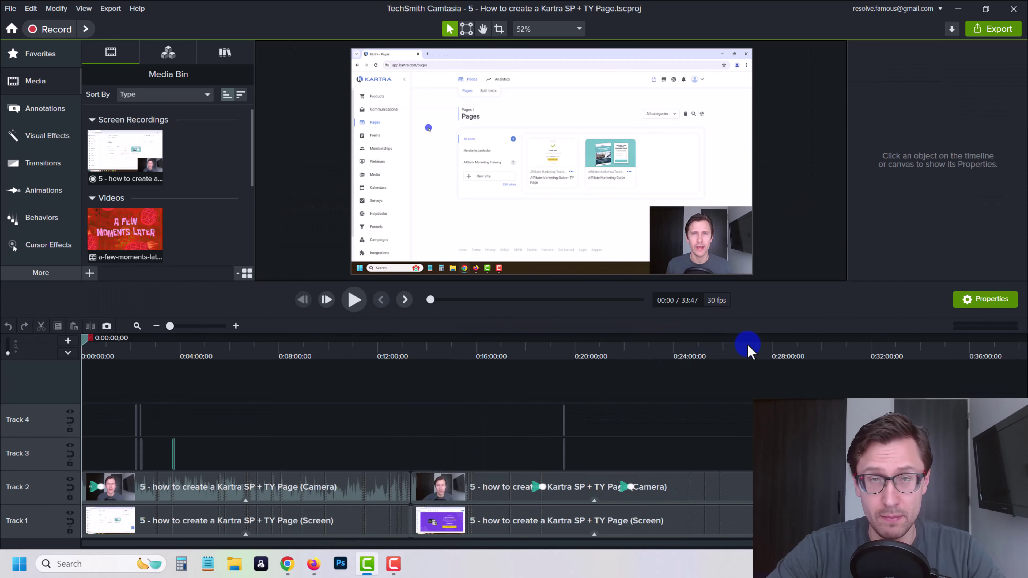
# Step: Play from 28:11, before the menu bar URLs text card, stopping once the recording resumes
pyautogui.click(758, 345)
pyautogui.scroll(3, 791, 413)
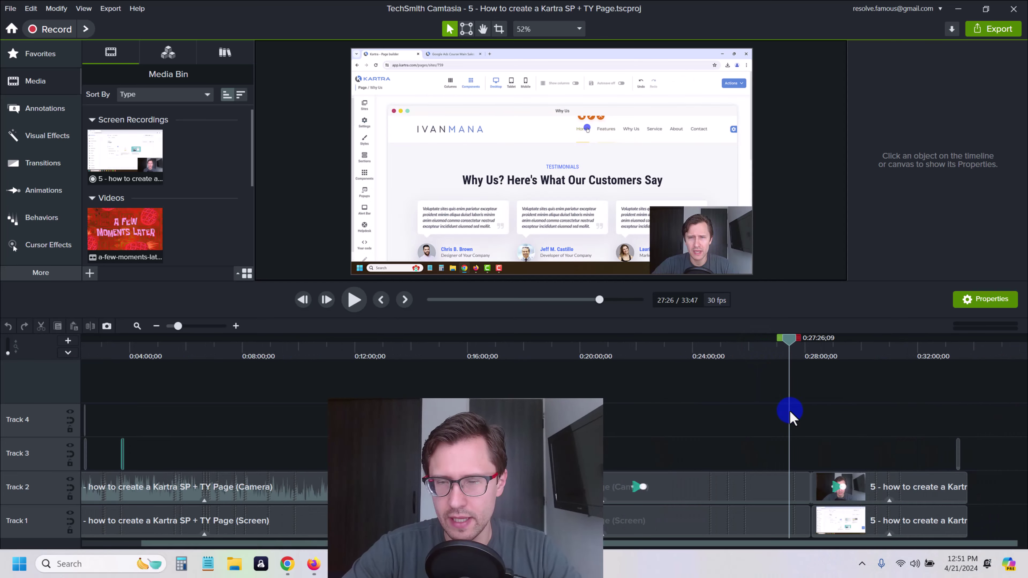
pyautogui.click(834, 375)
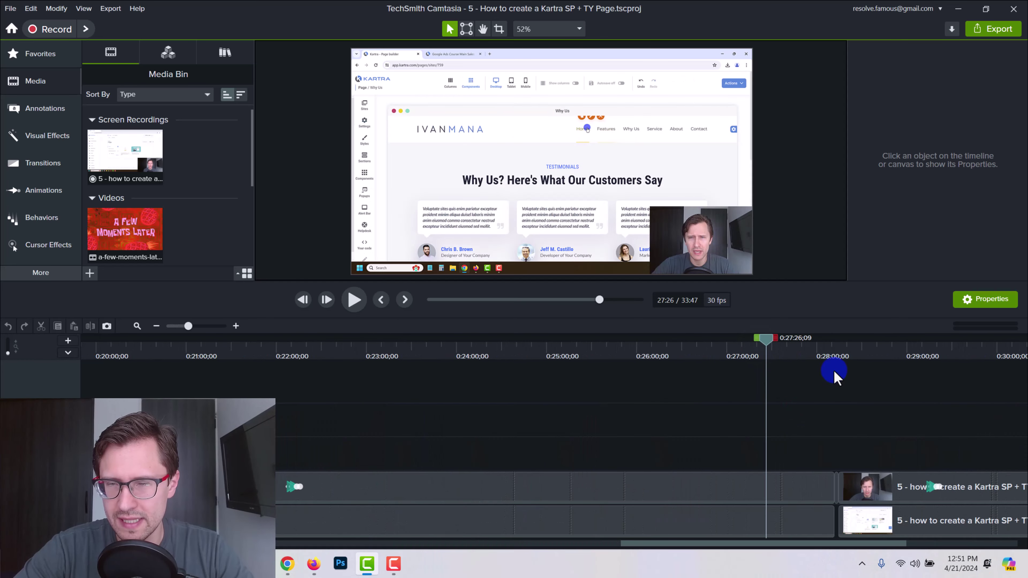
pyautogui.click(840, 349)
pyautogui.scroll(2, 809, 397)
pyautogui.click(775, 353)
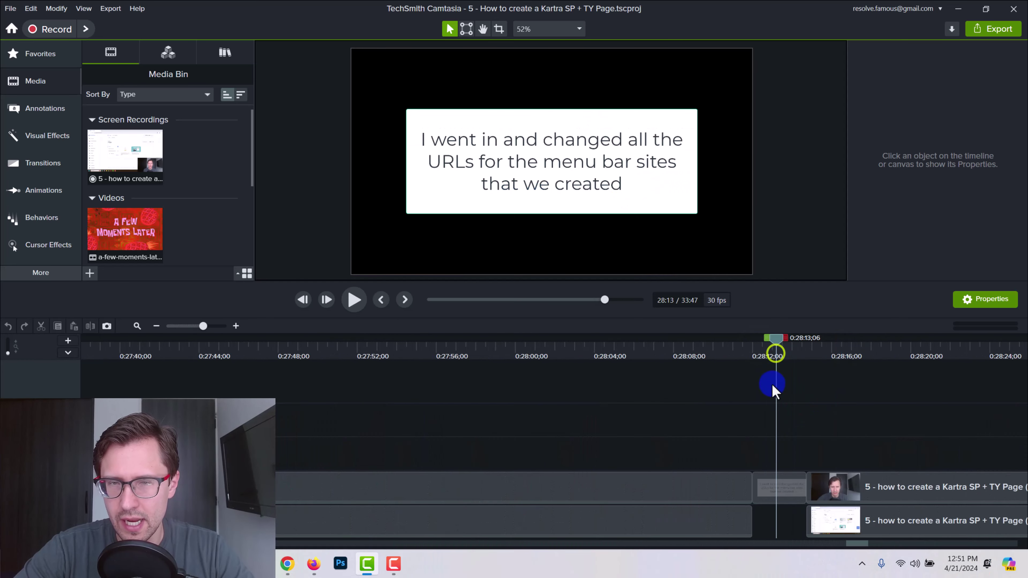
pyautogui.click(743, 352)
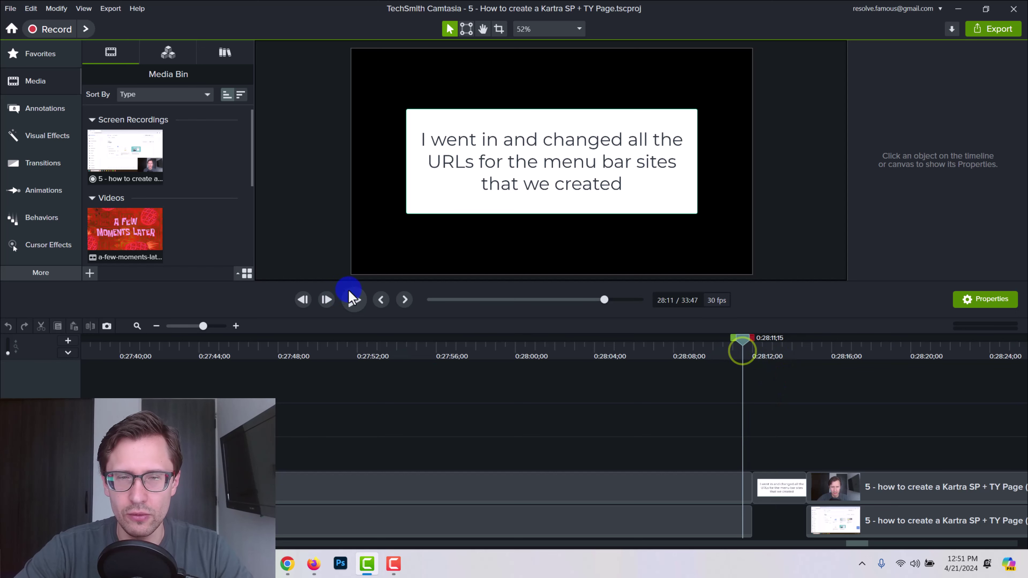
pyautogui.click(352, 299)
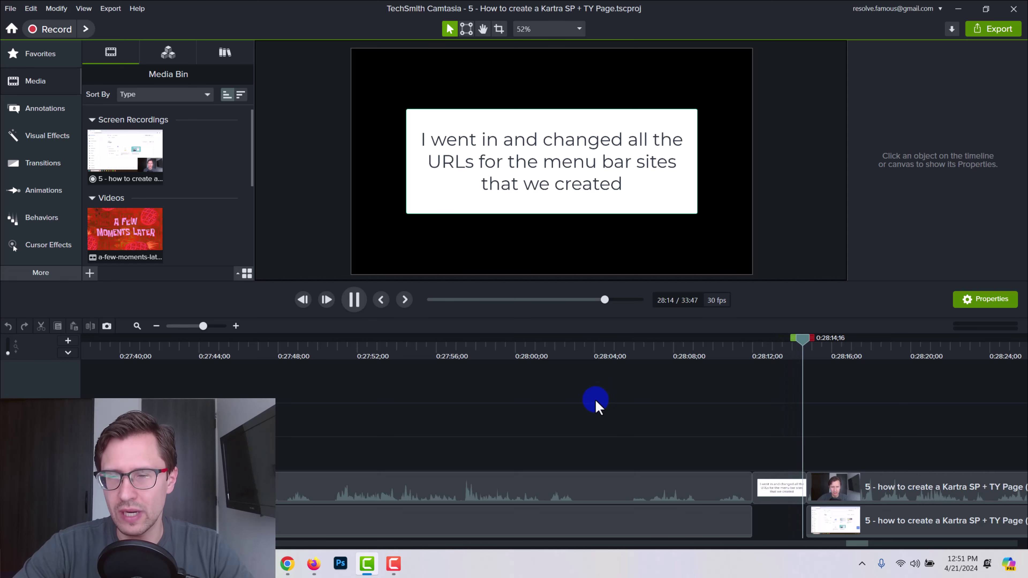
pyautogui.click(351, 300)
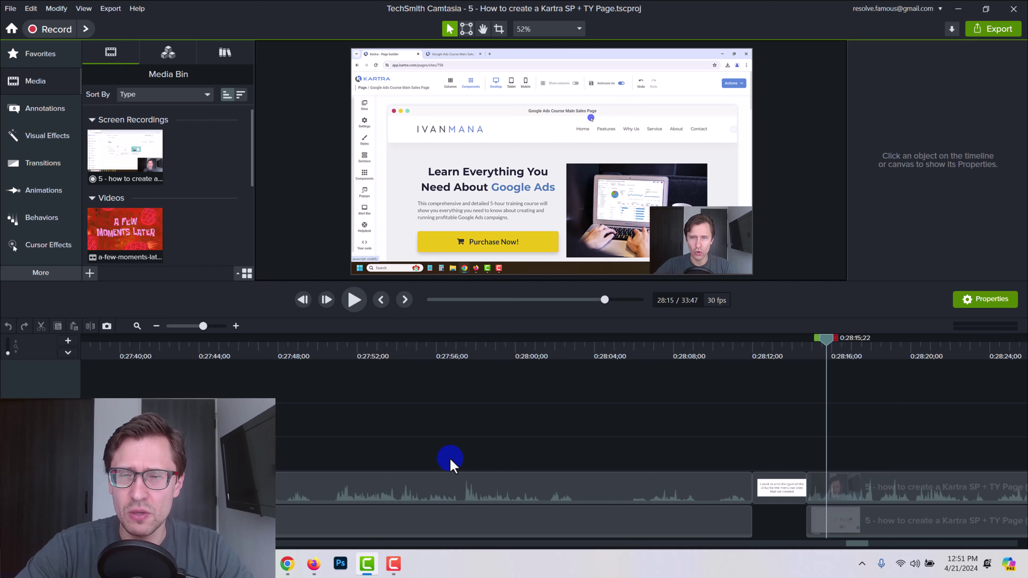
# Step: Zoom the timeline out and jump to 21:34, 28:16 and 27:50 to survey the project
pyautogui.scroll(-5, 450, 464)
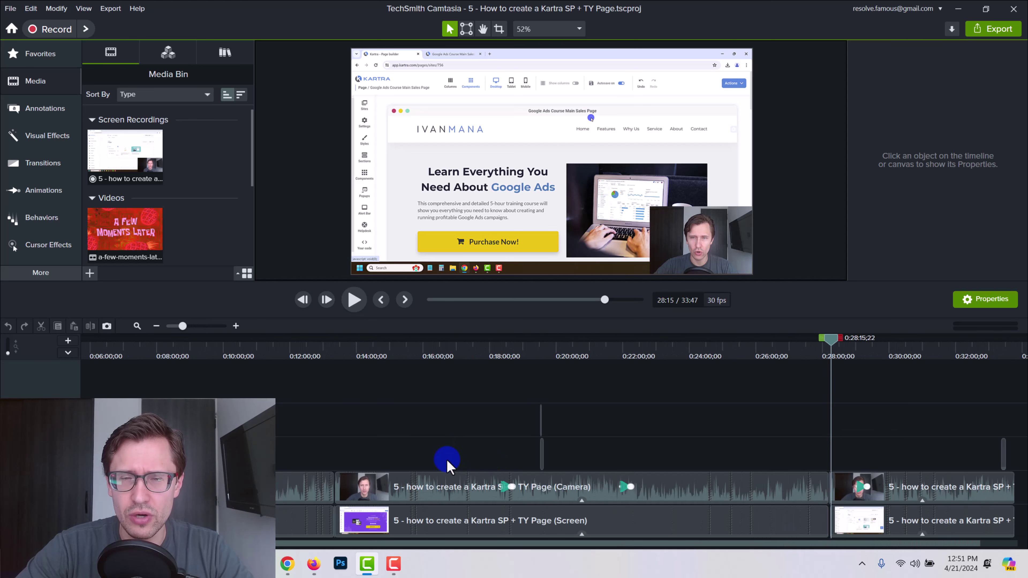
pyautogui.scroll(-2, 447, 461)
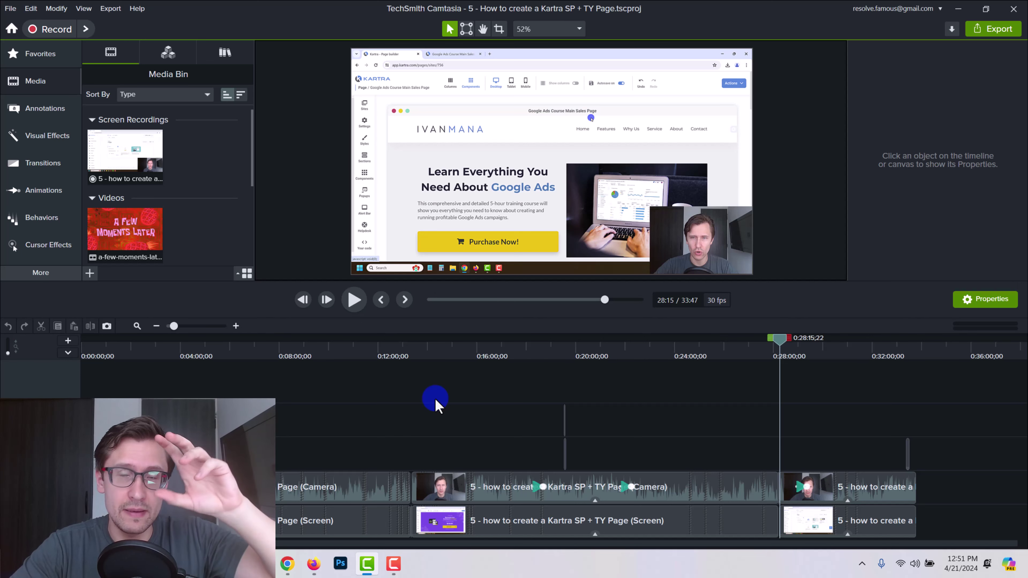
pyautogui.click(615, 343)
pyautogui.scroll(3, 622, 459)
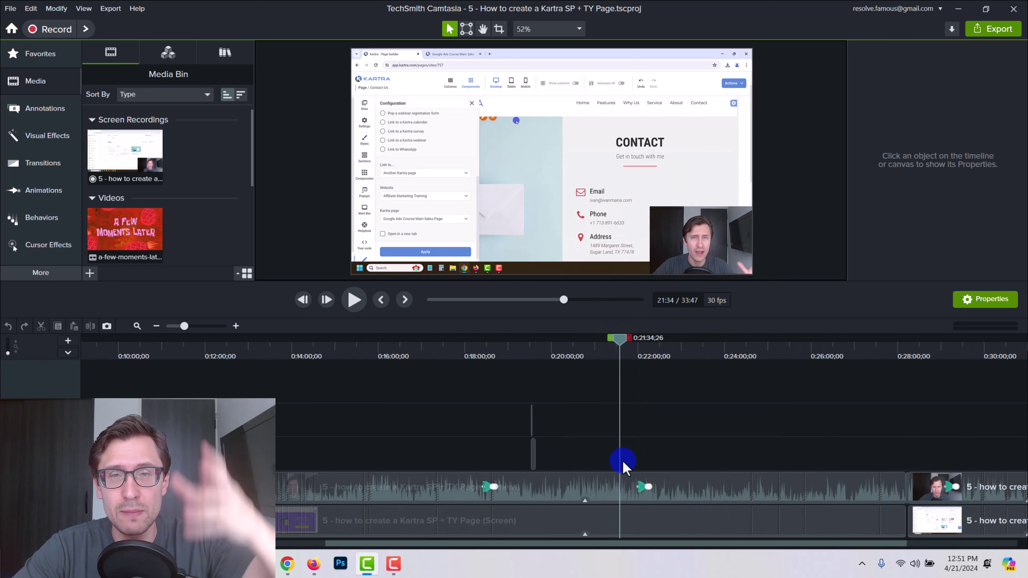
pyautogui.click(911, 354)
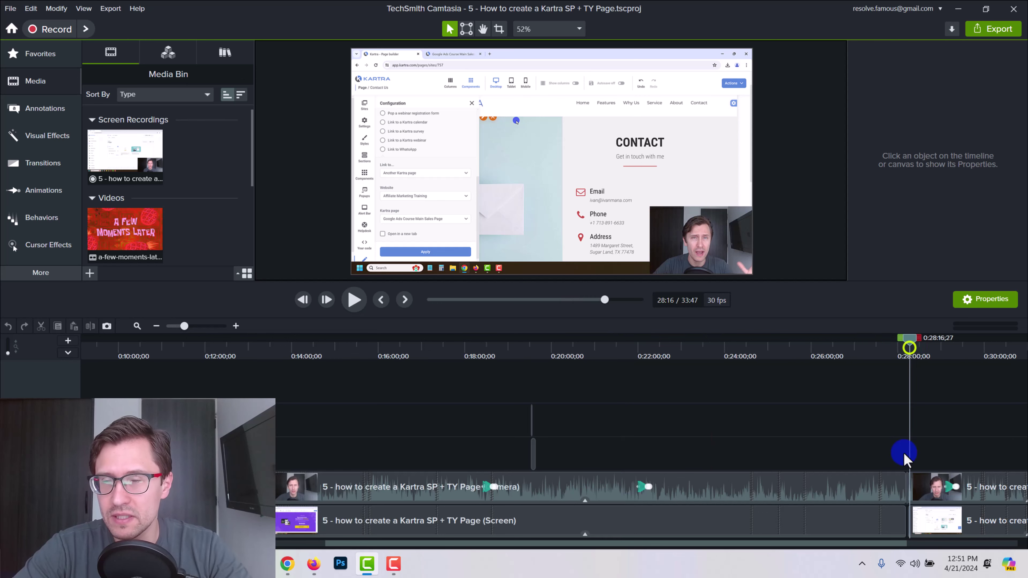
pyautogui.scroll(4, 907, 455)
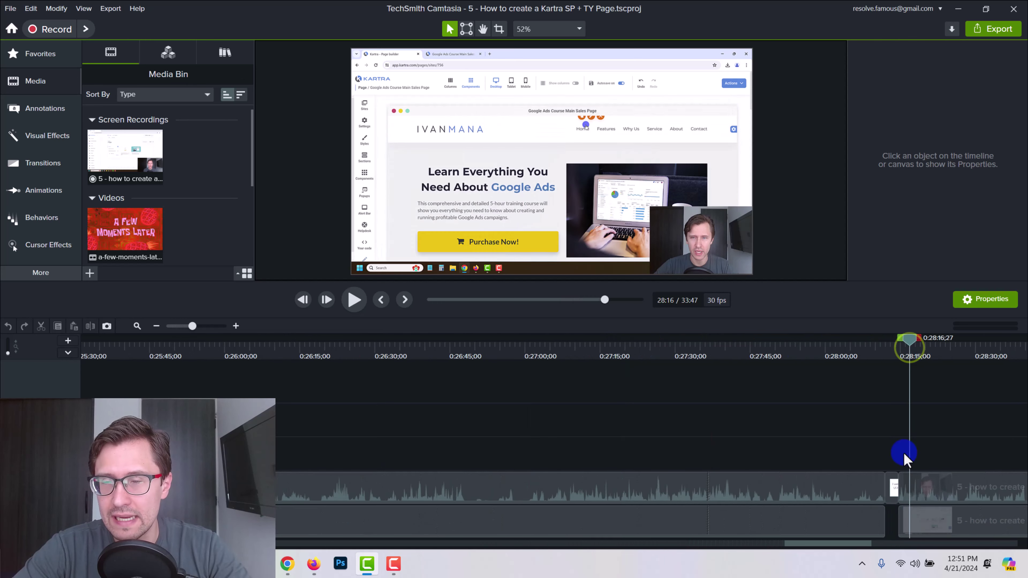
pyautogui.click(525, 357)
# Step: Readjust the timeline zoom and return to the 28:13 text card about menu bar URLs
pyautogui.scroll(-4, 523, 413)
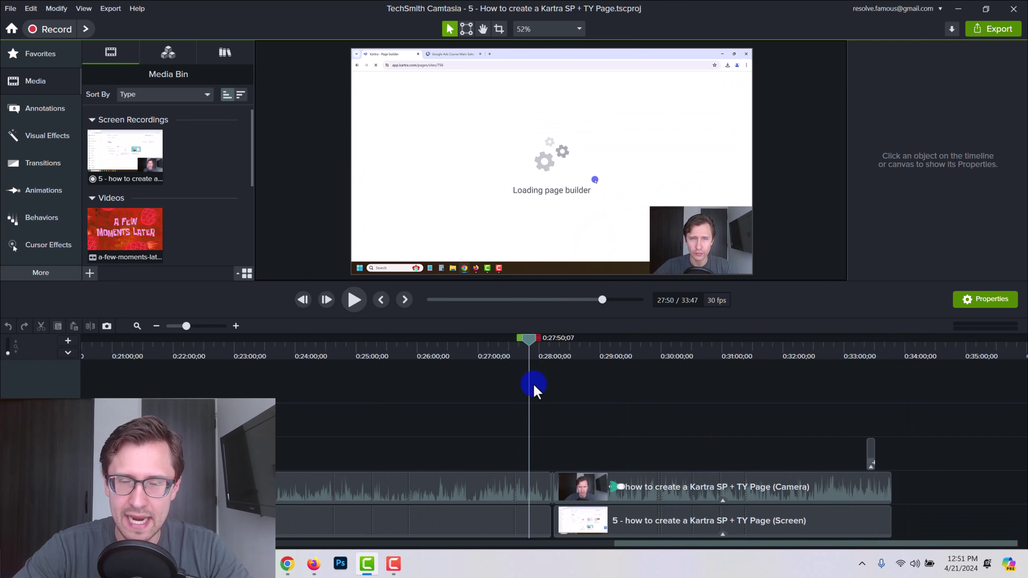
pyautogui.scroll(-2, 526, 490)
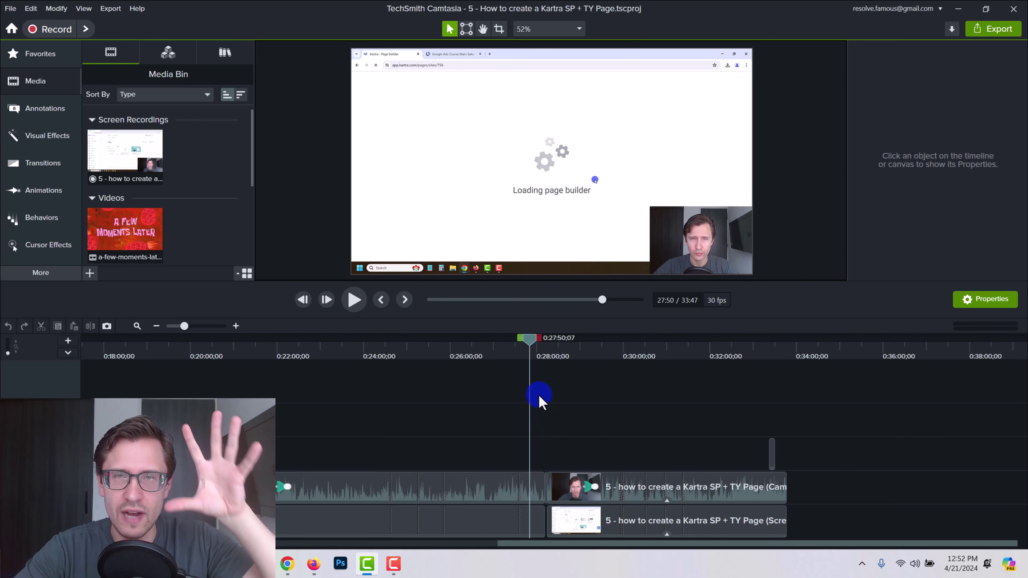
pyautogui.scroll(5, 535, 430)
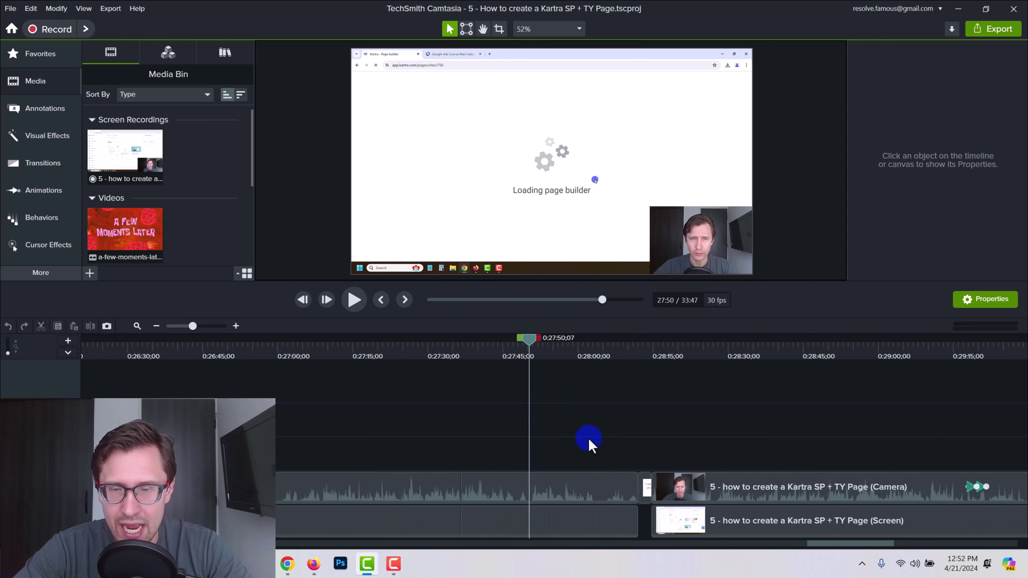
pyautogui.moveTo(840, 544); pyautogui.dragTo(844, 545)
pyautogui.click(707, 353)
pyautogui.scroll(1, 727, 465)
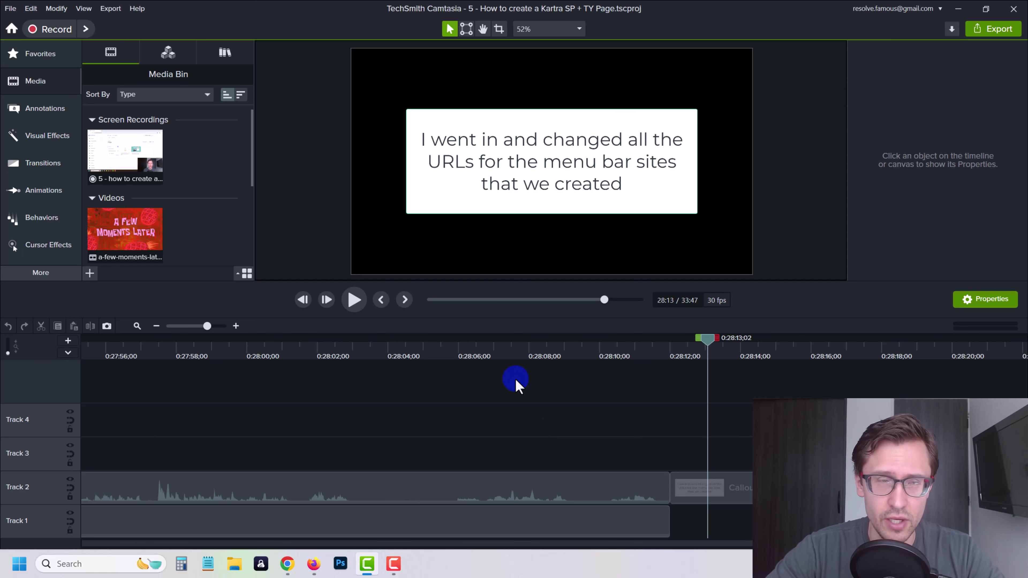
pyautogui.click(32, 9)
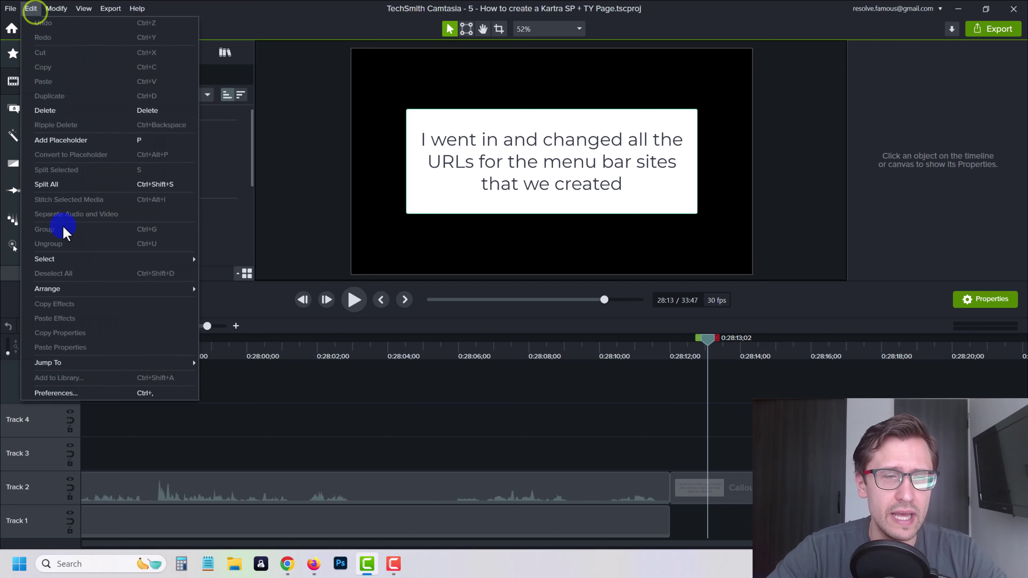
pyautogui.click(57, 392)
pyautogui.click(636, 151)
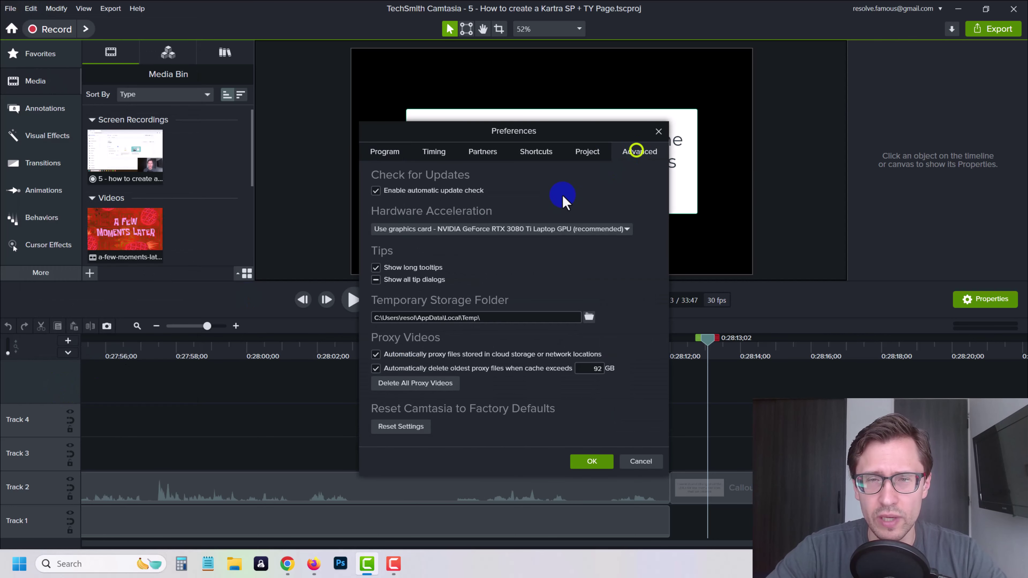
pyautogui.click(449, 229)
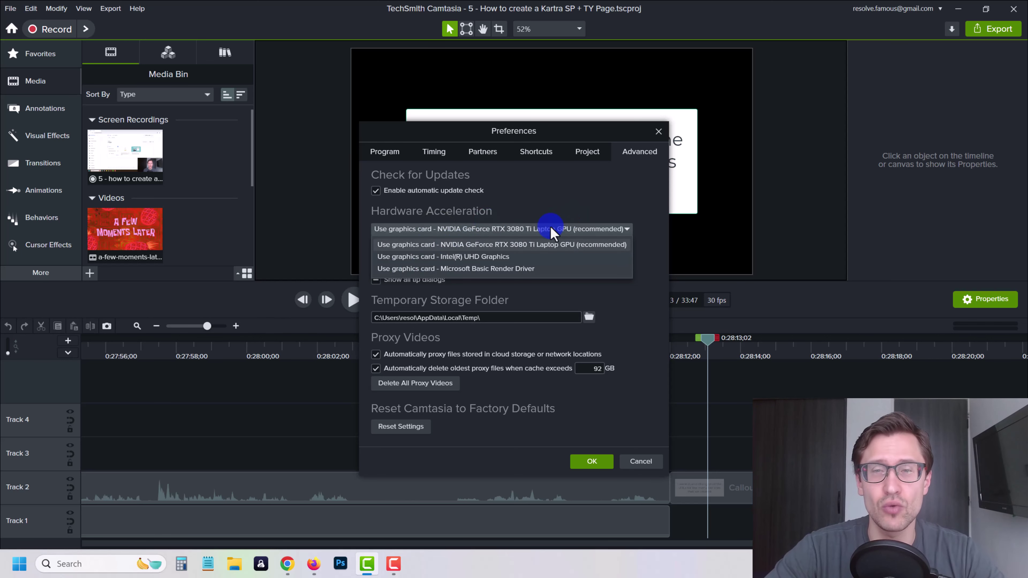
pyautogui.click(502, 245)
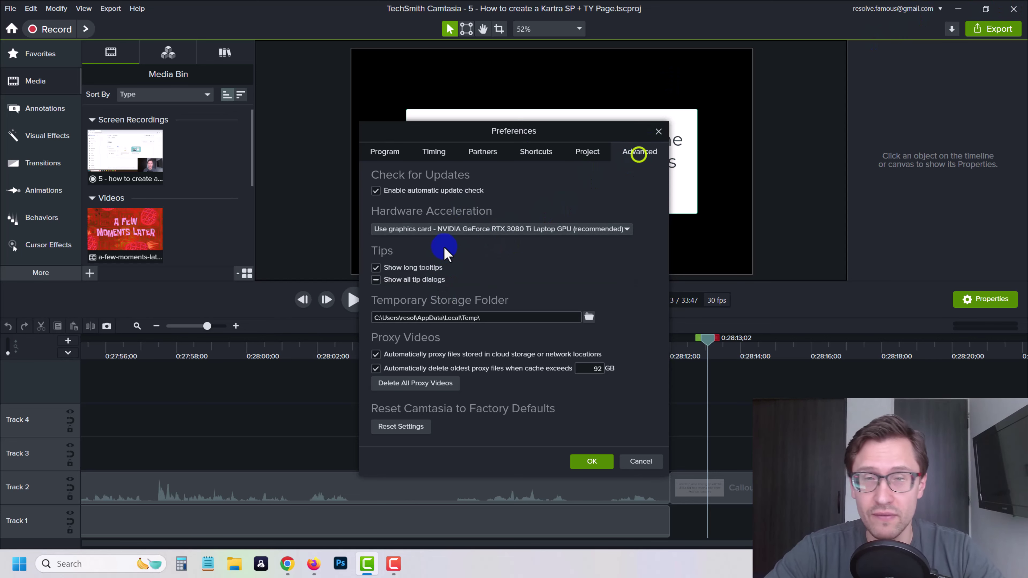
pyautogui.click(474, 227)
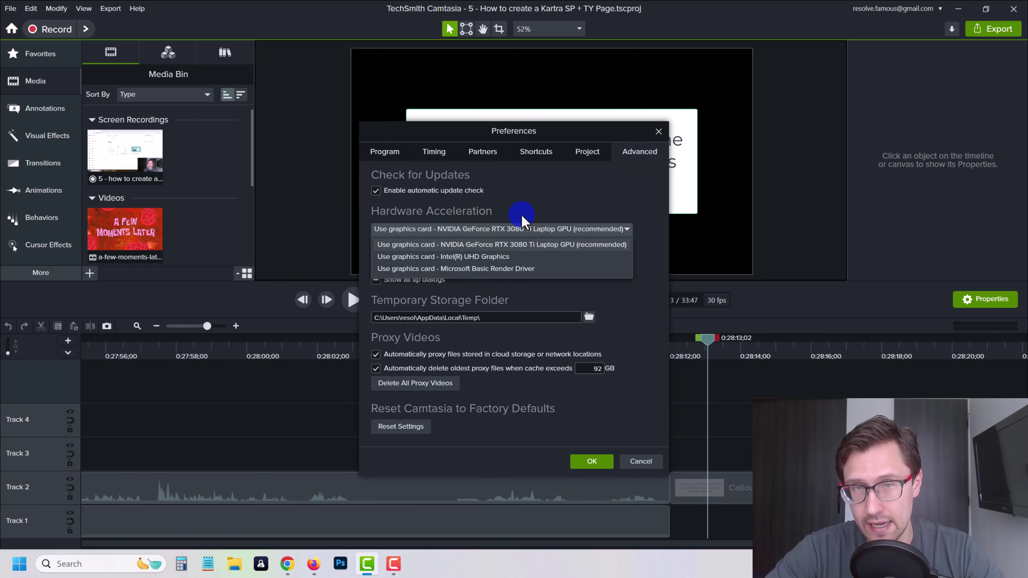
pyautogui.click(572, 193)
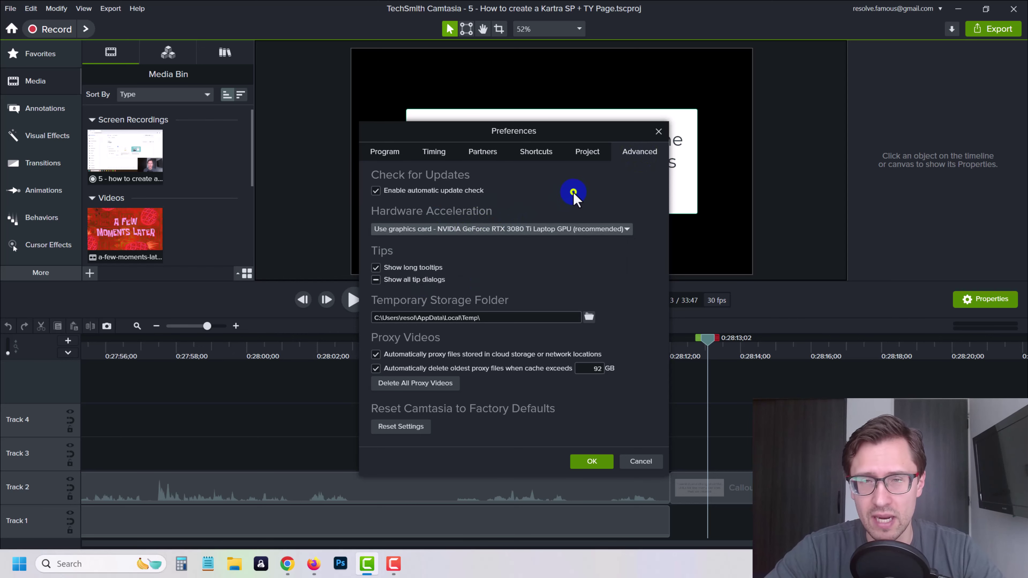
pyautogui.click(658, 133)
pyautogui.scroll(-8, 508, 451)
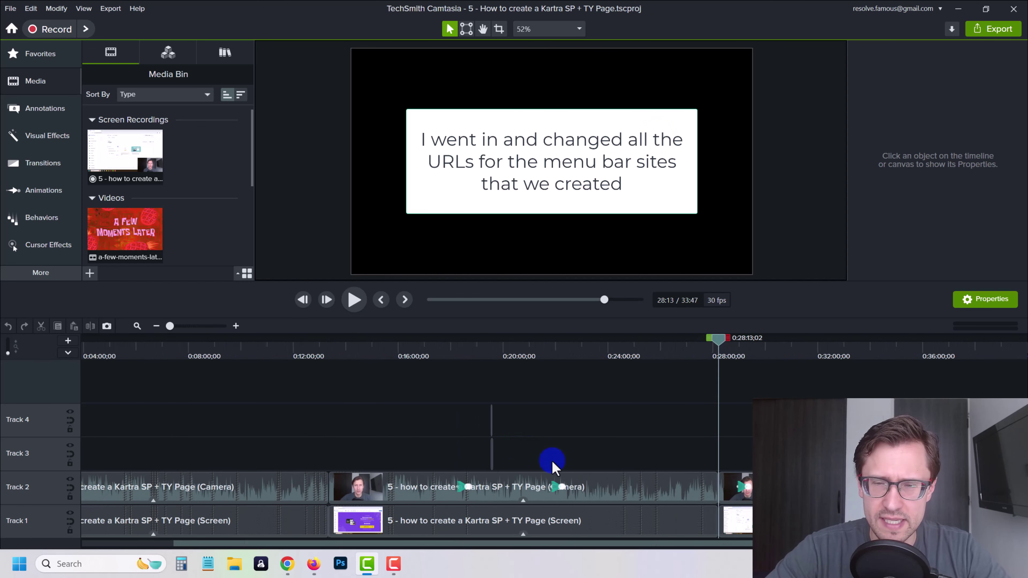
pyautogui.moveTo(899, 502); pyautogui.dragTo(332, 467)
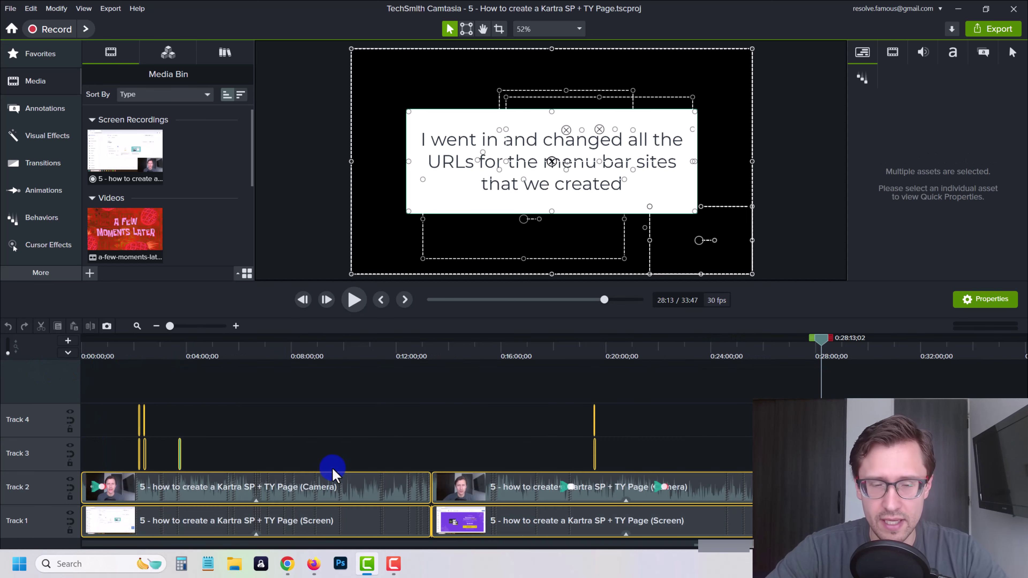
pyautogui.click(487, 390)
pyautogui.hotkey('ctrl', 'a')
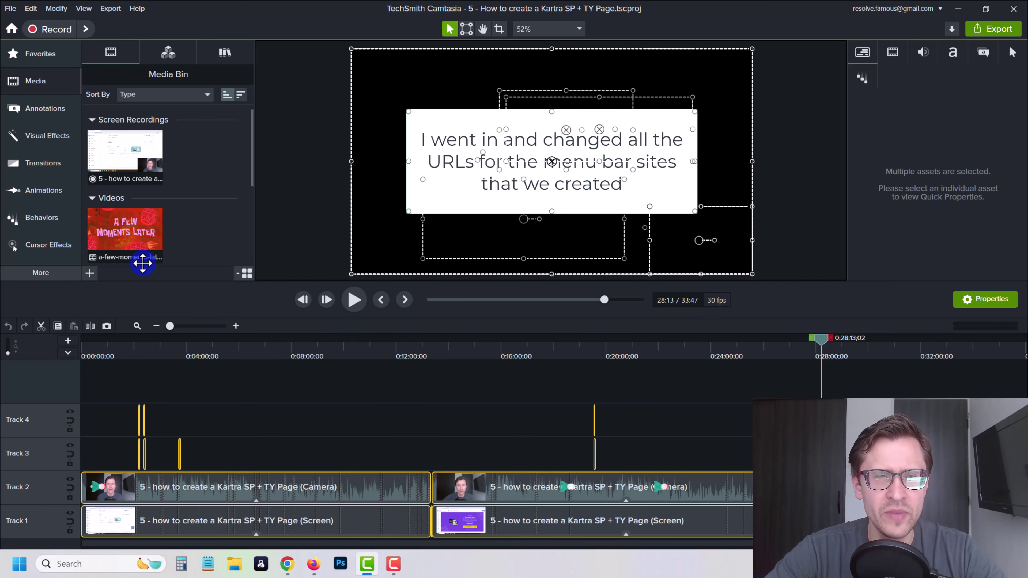
pyautogui.moveTo(333, 479); pyautogui.dragTo(334, 480)
pyautogui.rightClick(334, 476)
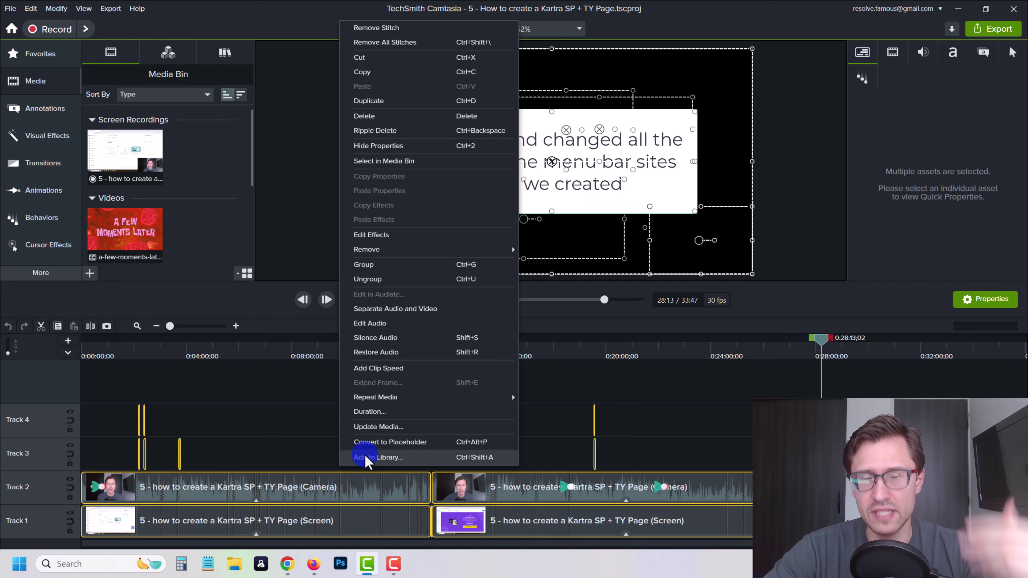
# Step: Deselect the clips, open the Default library of assets, and try dragging the camera clip into it
pyautogui.click(286, 411)
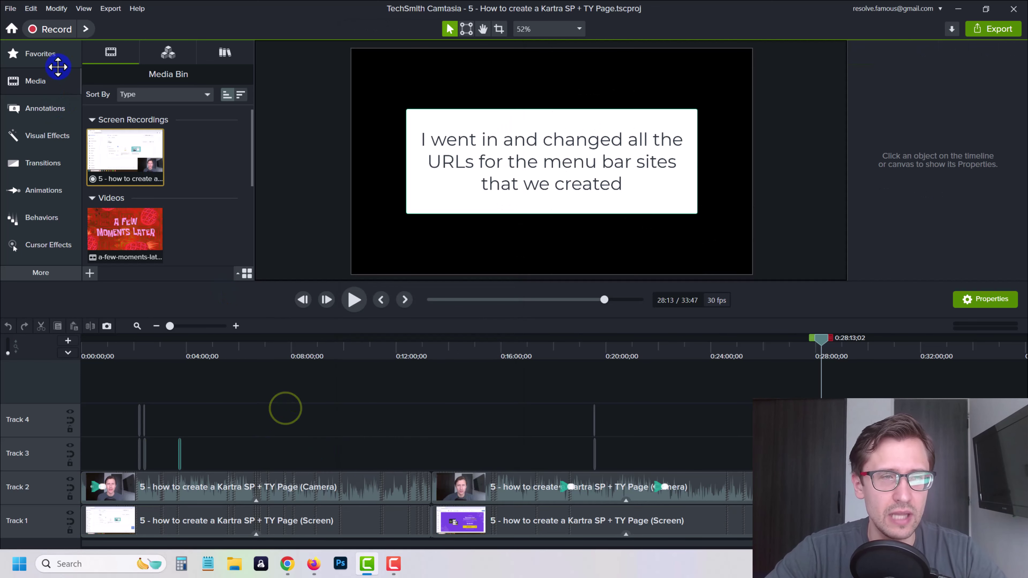
pyautogui.click(225, 52)
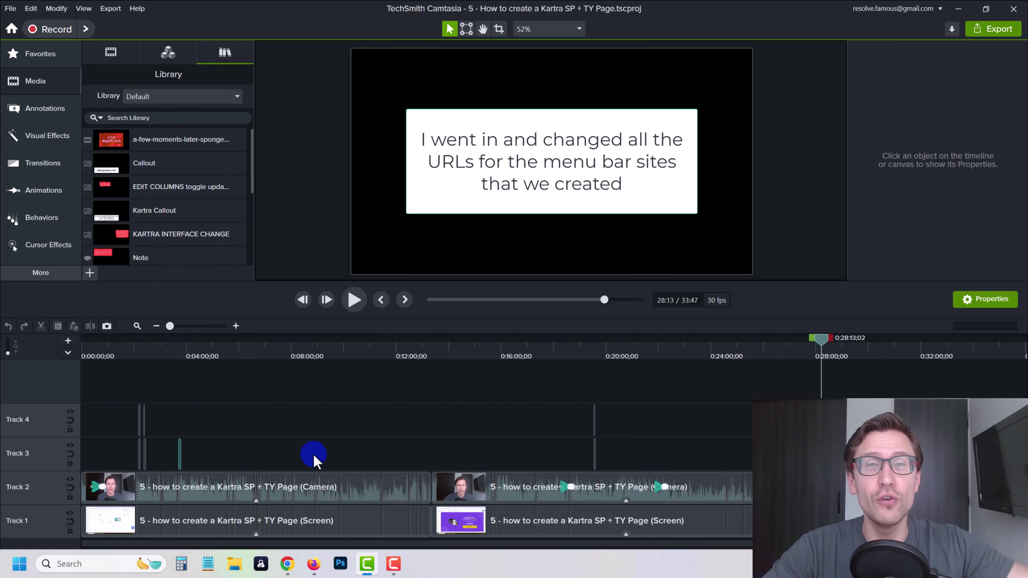
pyautogui.moveTo(160, 164); pyautogui.dragTo(263, 492)
pyautogui.moveTo(262, 432); pyautogui.dragTo(375, 443)
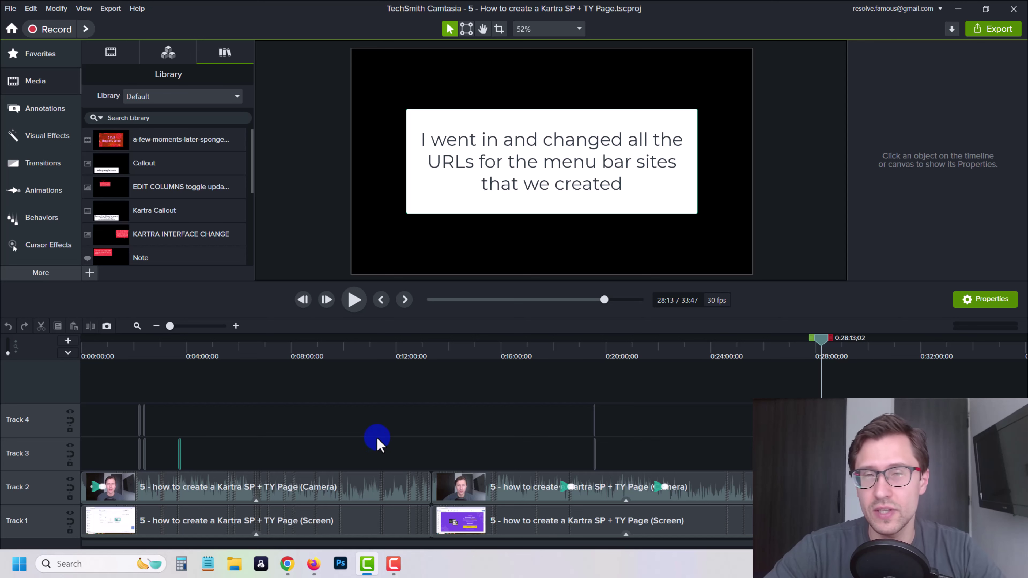